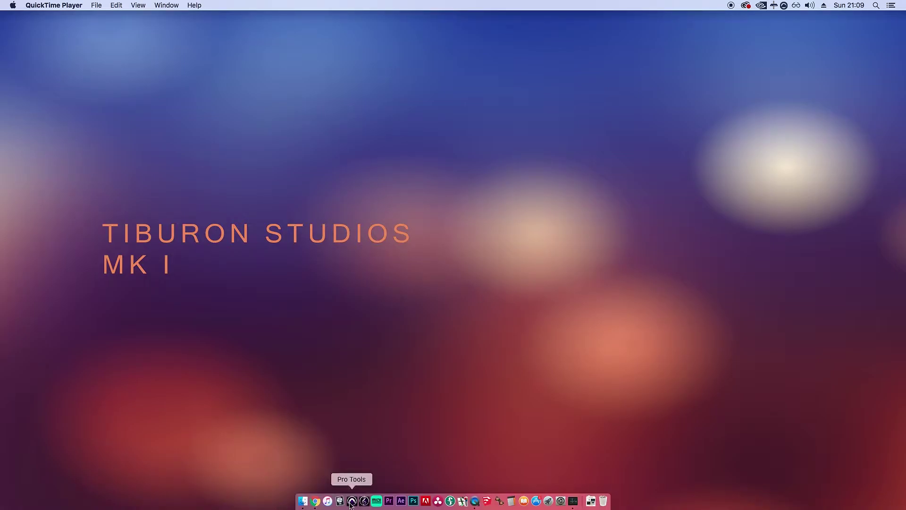
Launch Logic Pro X and create a Kontakt 5 software instrument track, Inst 1, in a new project
click(339, 502)
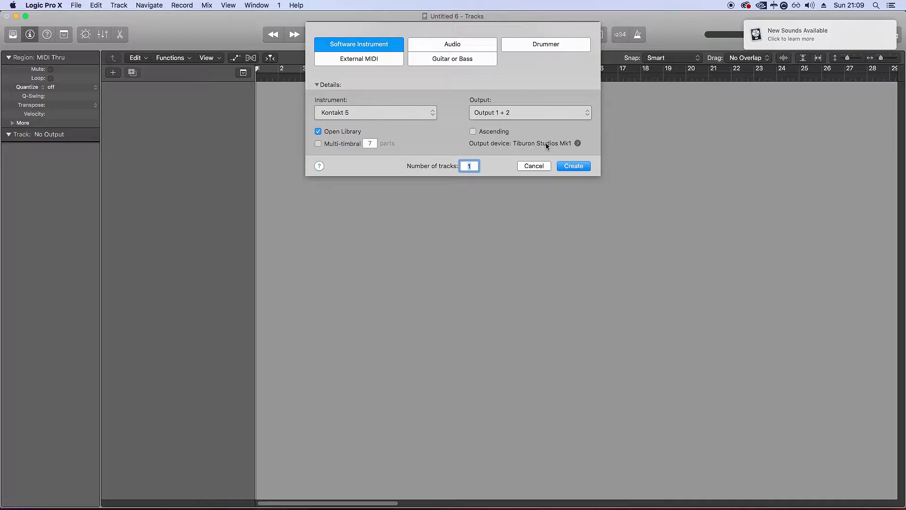
click(573, 165)
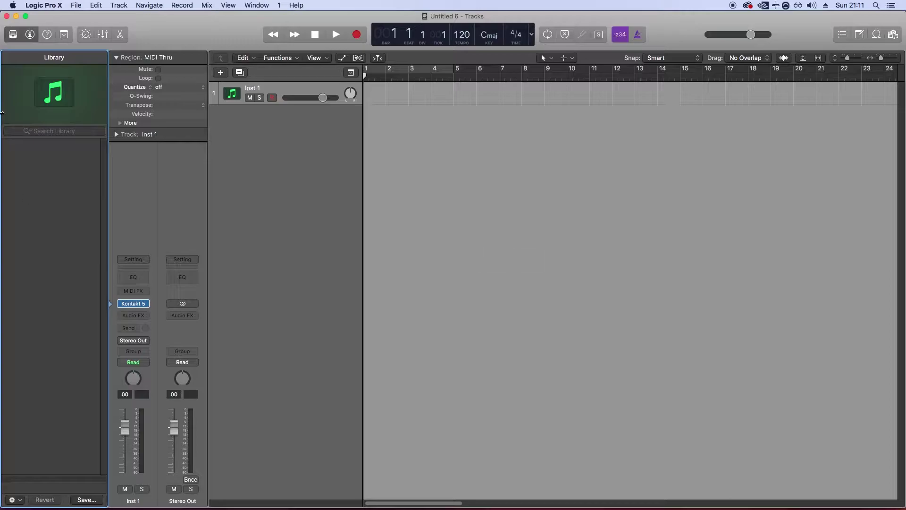
click(78, 8)
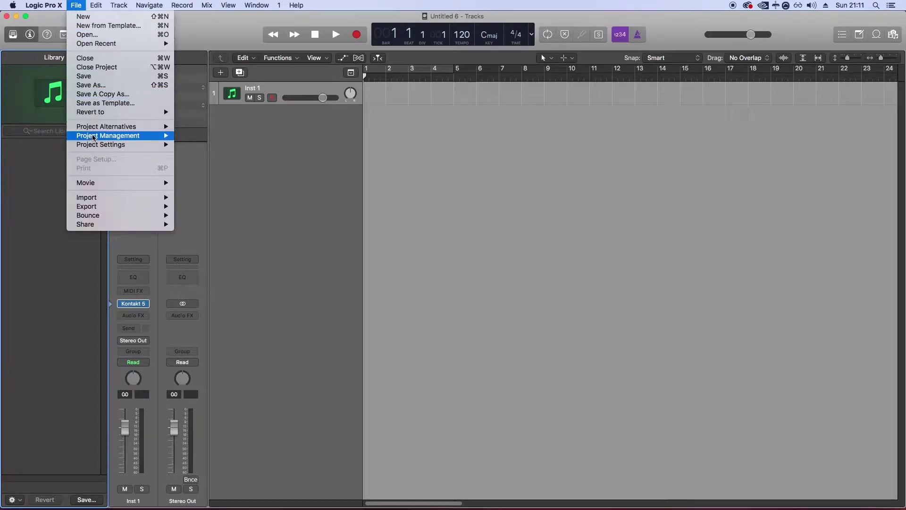
mouse_move(151, 144)
click(208, 189)
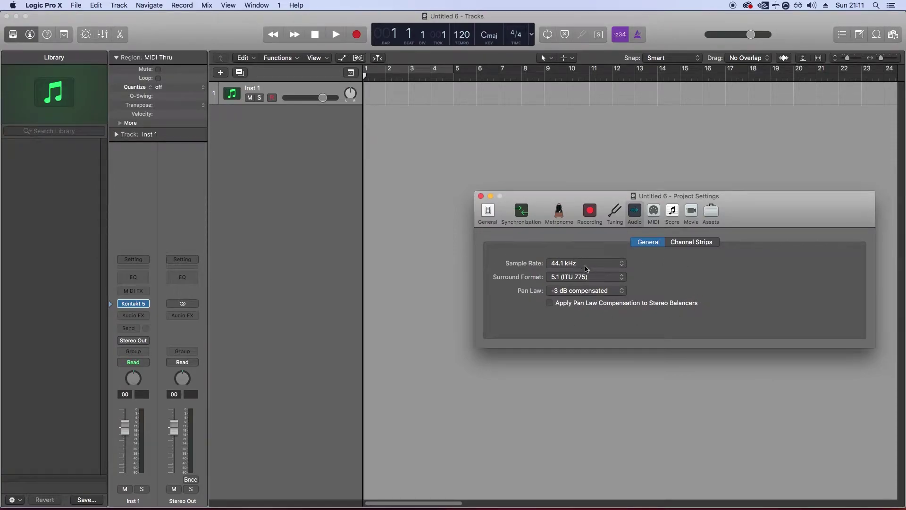
click(592, 268)
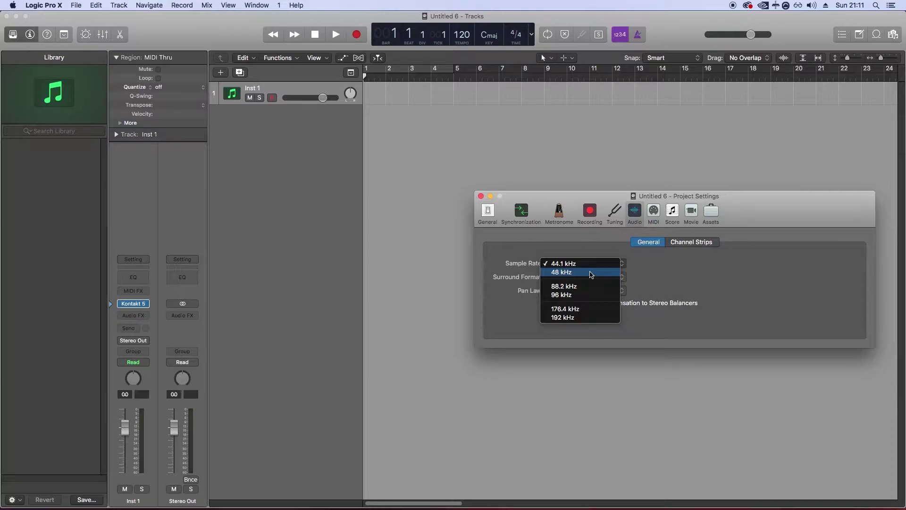
click(576, 239)
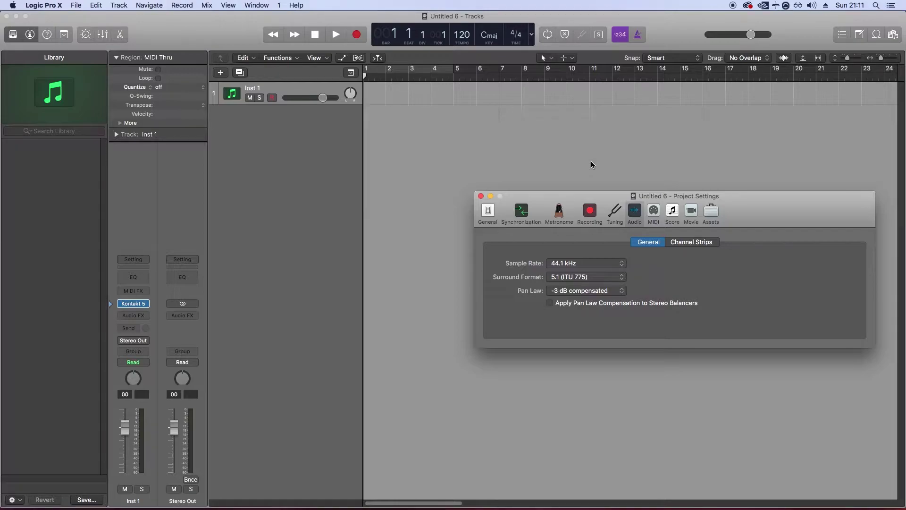
click(481, 196)
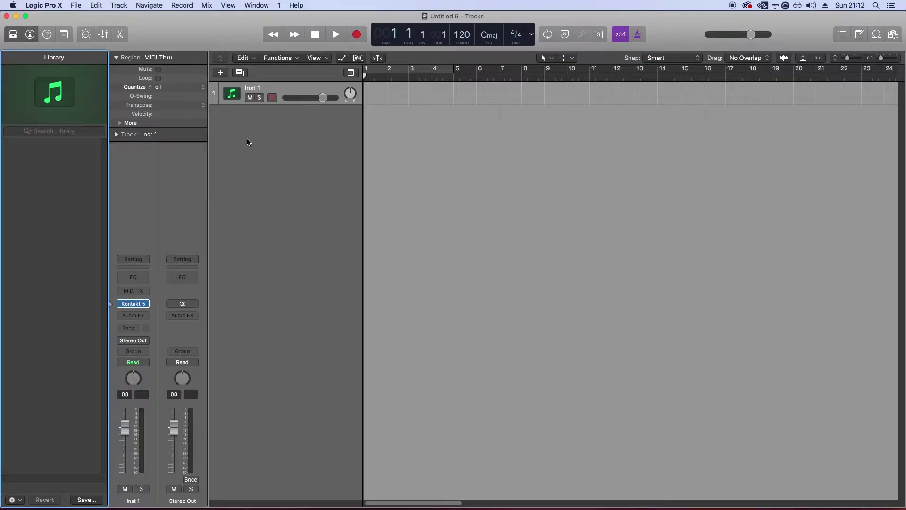
Tick Notes on the Chase tab of the project's MIDI settings
click(77, 6)
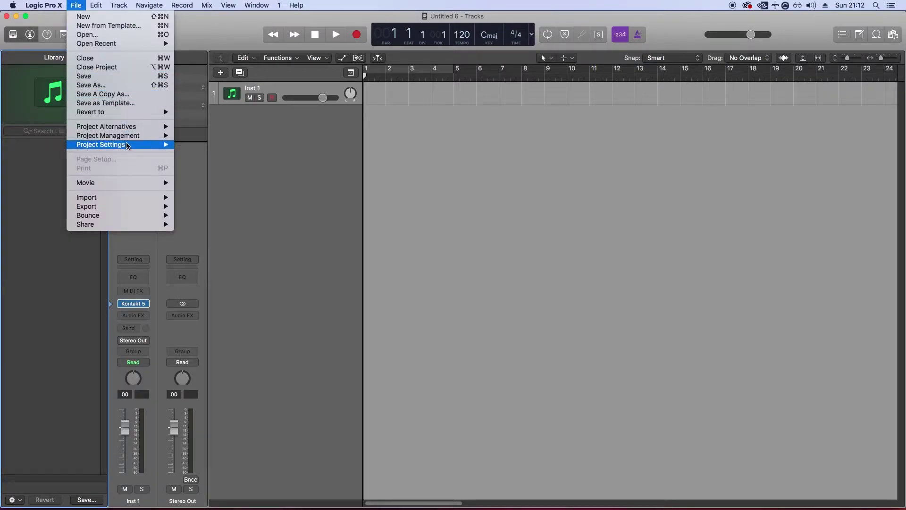
mouse_move(127, 144)
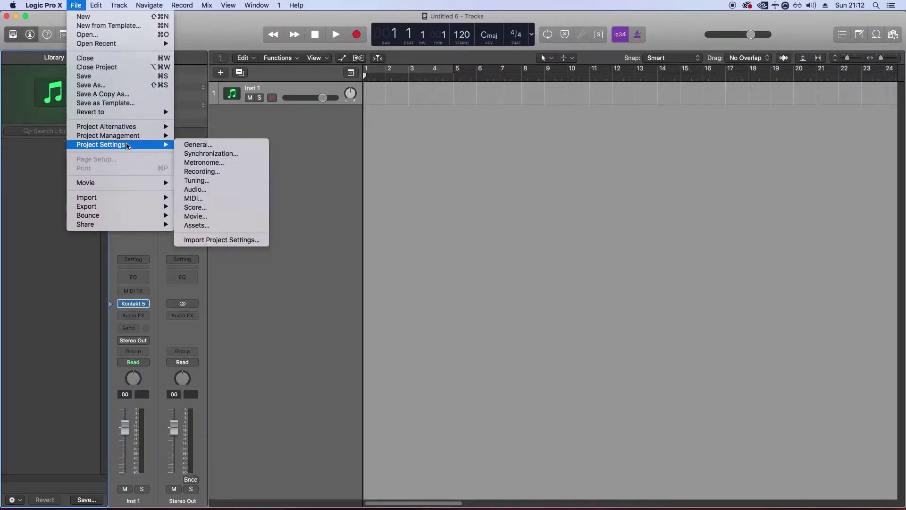
click(216, 202)
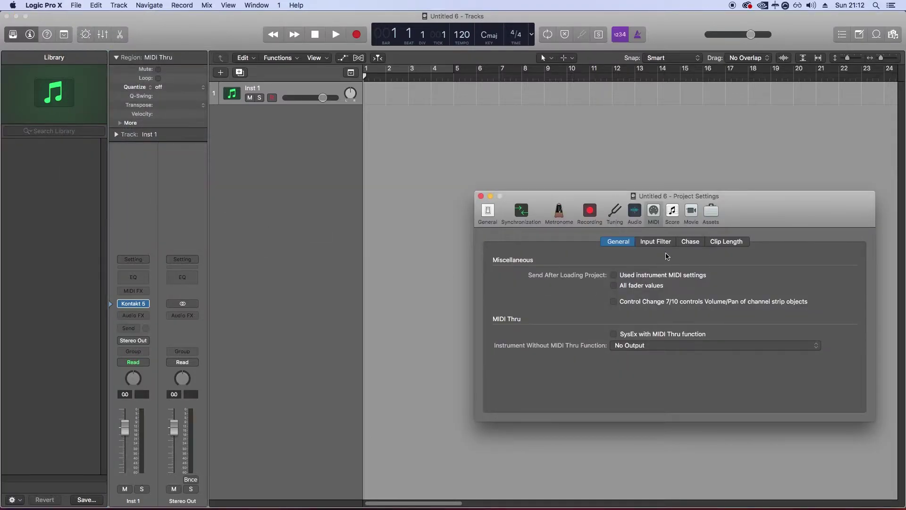
click(690, 242)
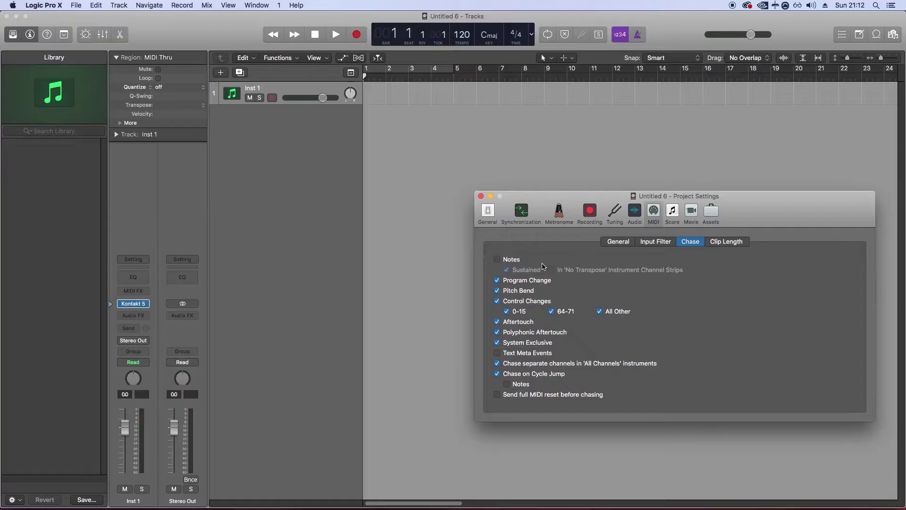
click(500, 260)
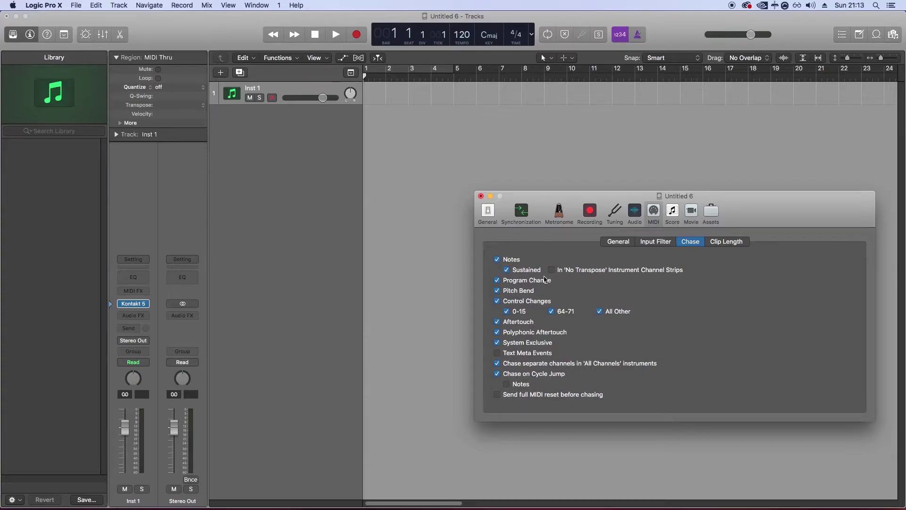
Toggle Sustained chasing off and back on, then close the MIDI settings window
click(506, 270)
click(507, 269)
click(481, 197)
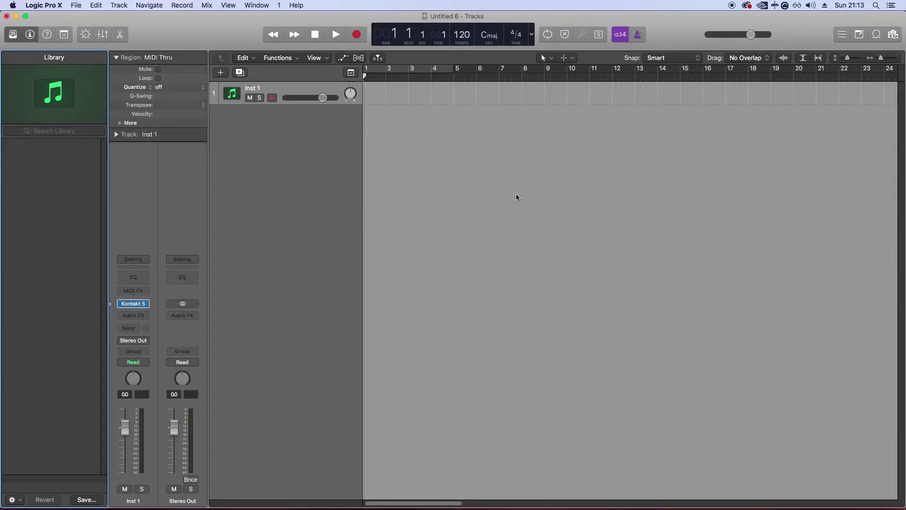
click(76, 5)
Turn on Listen to MMC Input in the project's MIDI synchronization settings
mouse_move(101, 145)
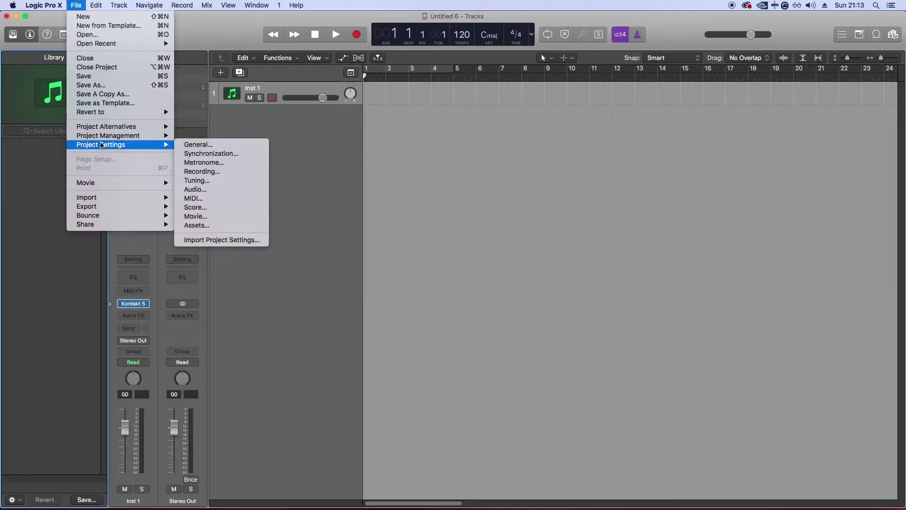
click(210, 154)
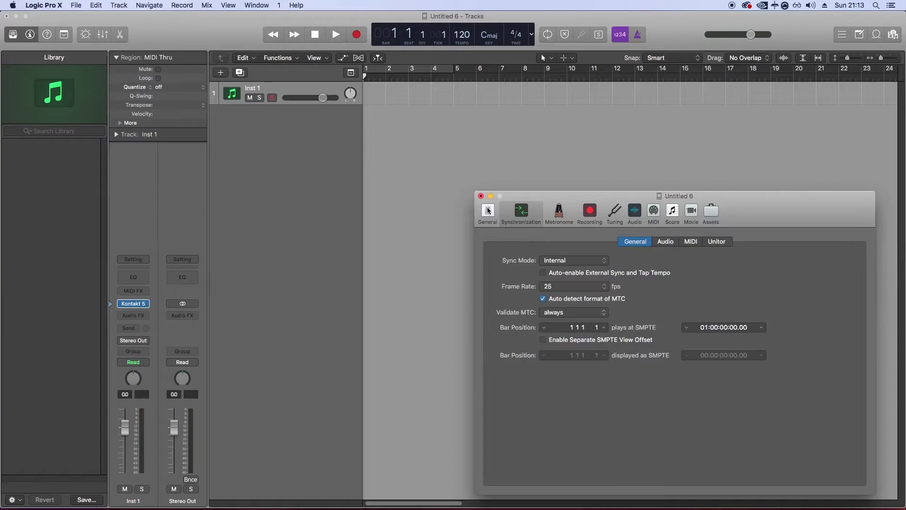
click(690, 242)
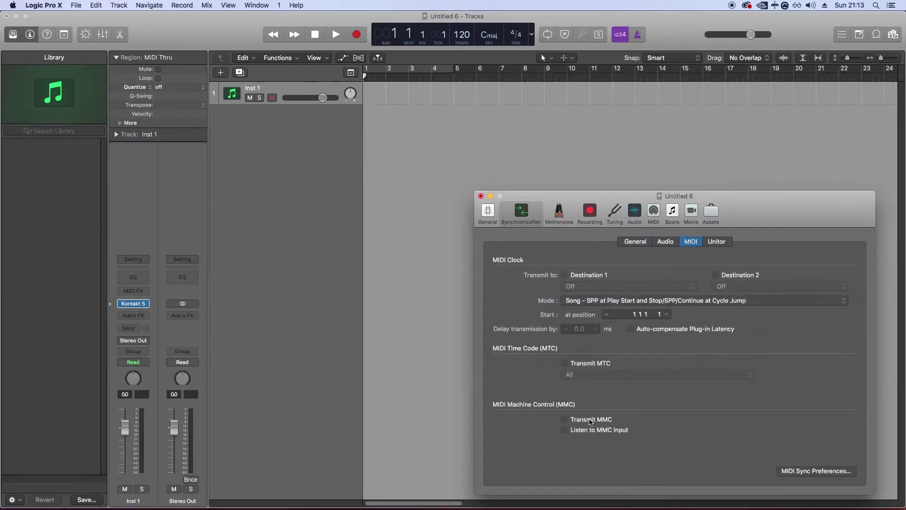
click(566, 430)
click(565, 429)
click(565, 430)
Test-record briefly, stop, return to bar 1, and close the synchronization settings
key(r)
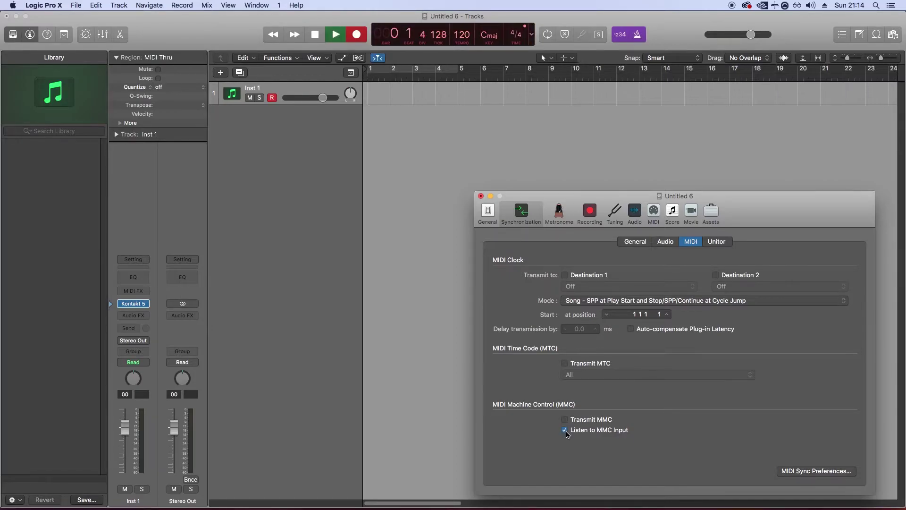
key(r)
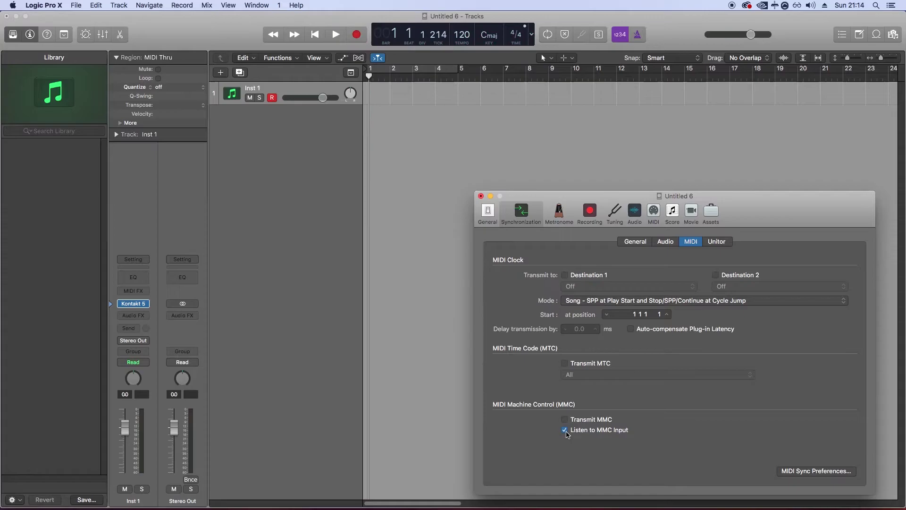
key(space)
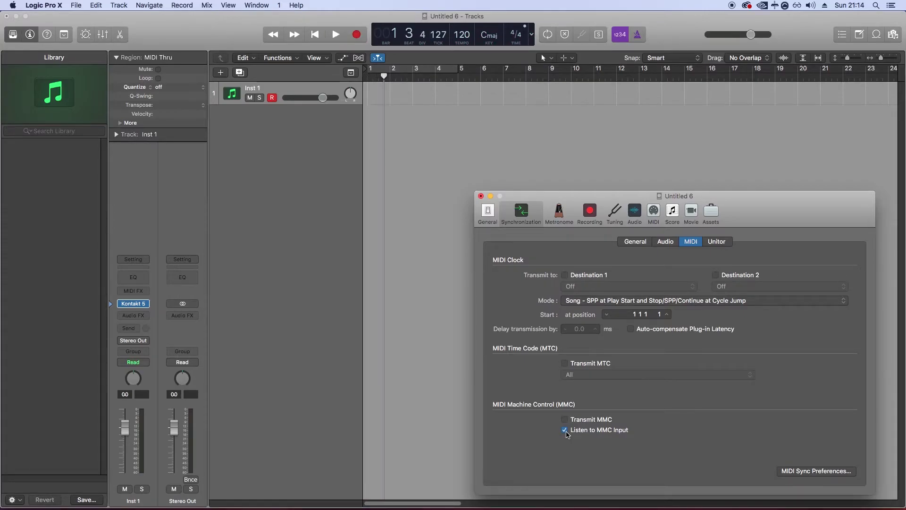
key(Return)
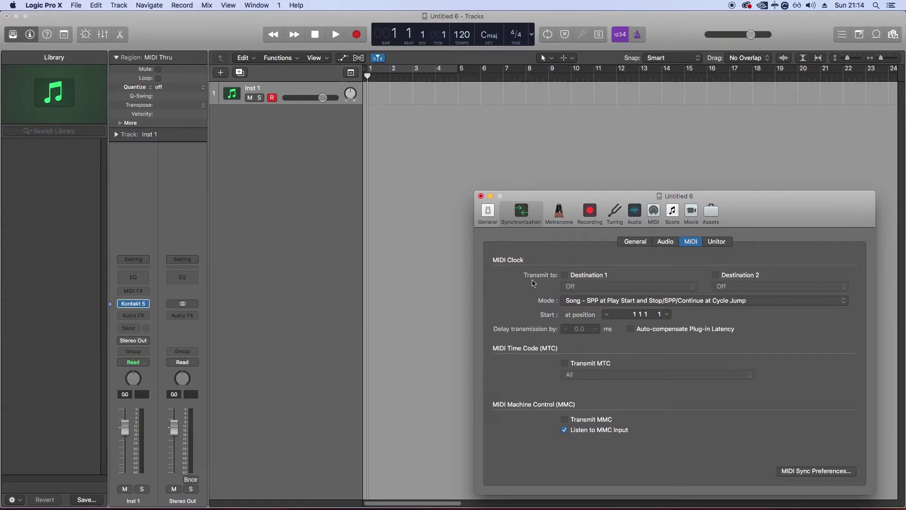
click(481, 197)
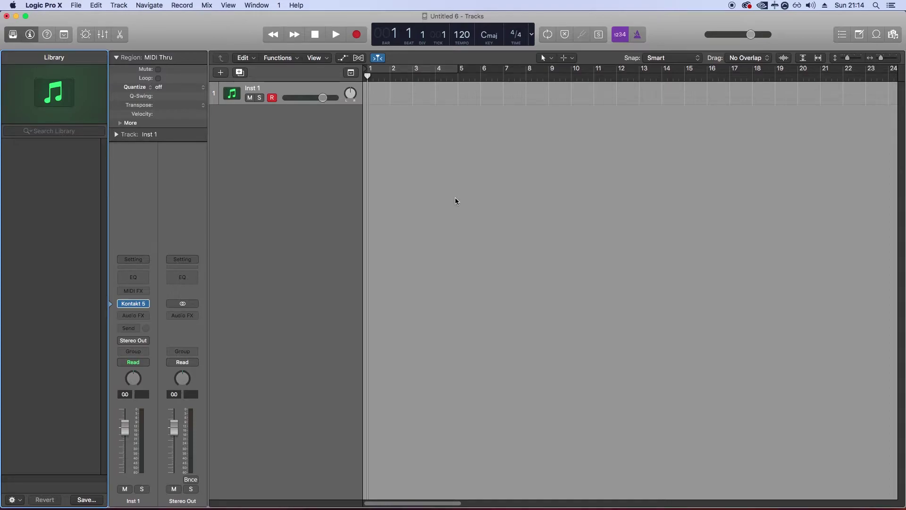
Create an empty MIDI region on Inst 1, add track Inst 2, and move the region later
right_click(379, 97)
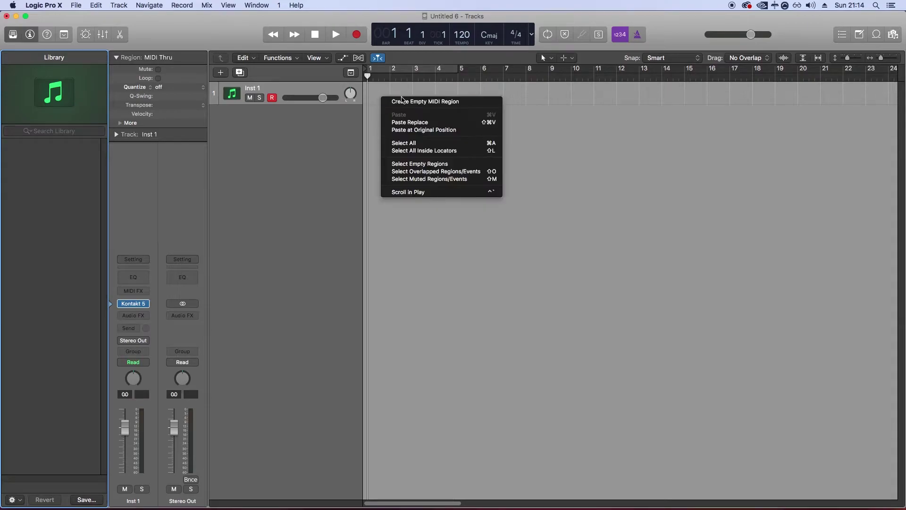
click(411, 103)
double_click(299, 136)
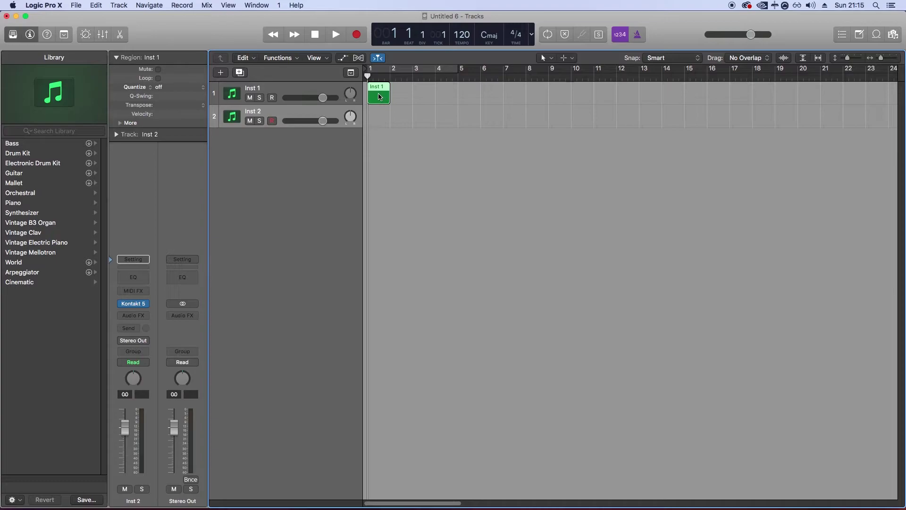
drag(382, 96, 683, 122)
Create a new region on Inst 2 and lengthen it
right_click(541, 121)
key(Escape)
right_click(540, 123)
key(Escape)
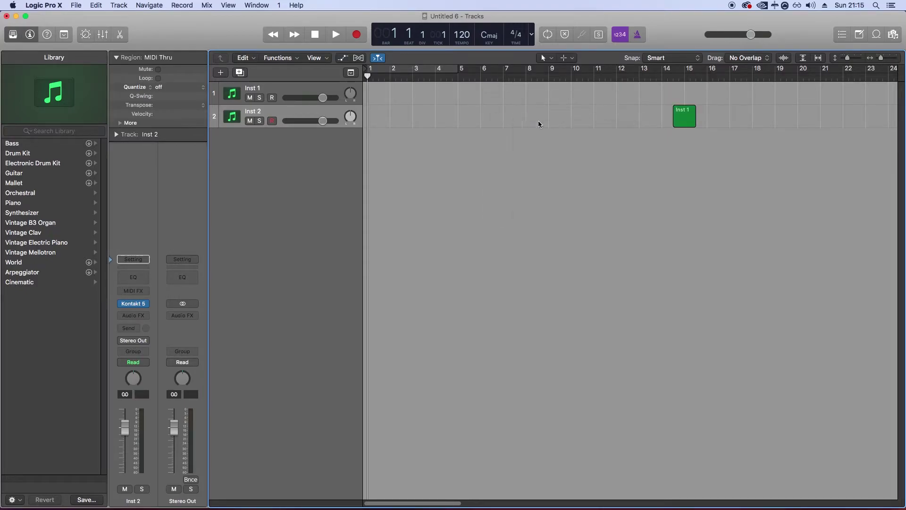
double_click(514, 118)
drag(527, 121, 581, 122)
Move the Inst 1 region back to track 1, then select and delete all three regions
drag(684, 116, 547, 129)
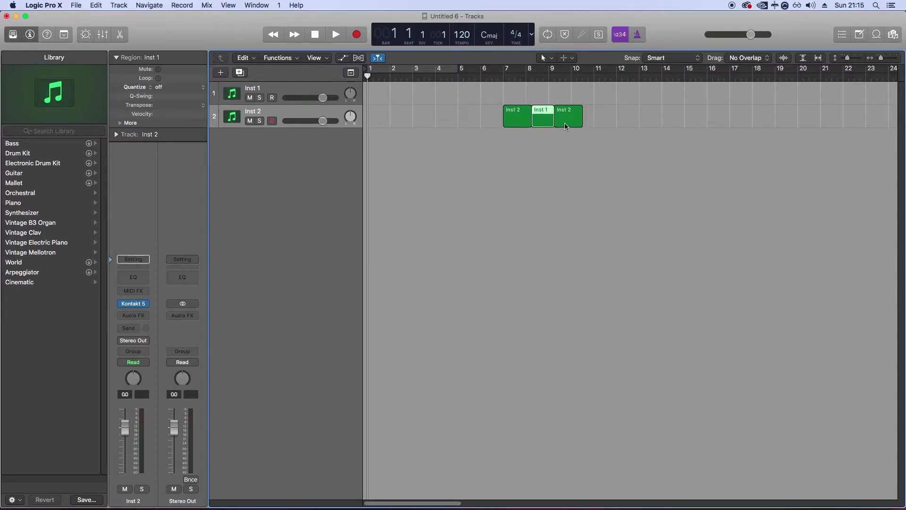
drag(545, 124, 545, 101)
drag(638, 137, 515, 101)
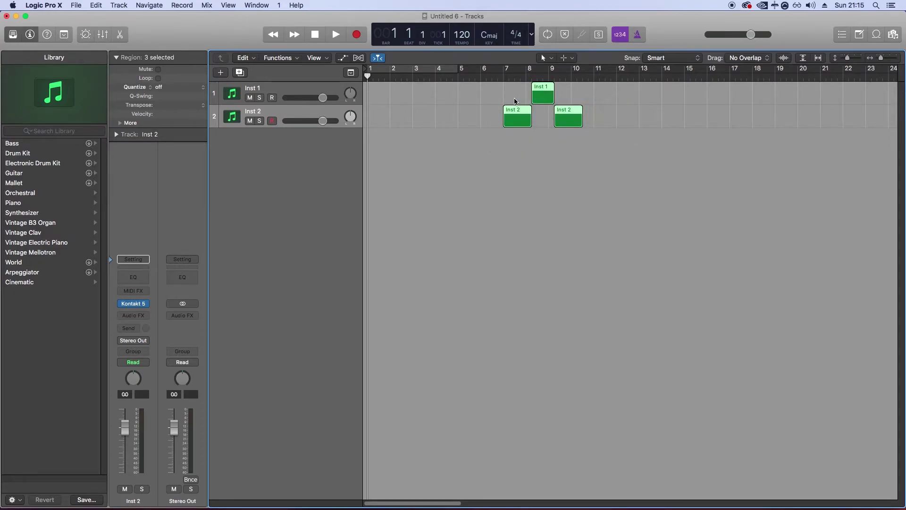
key(BackSpace)
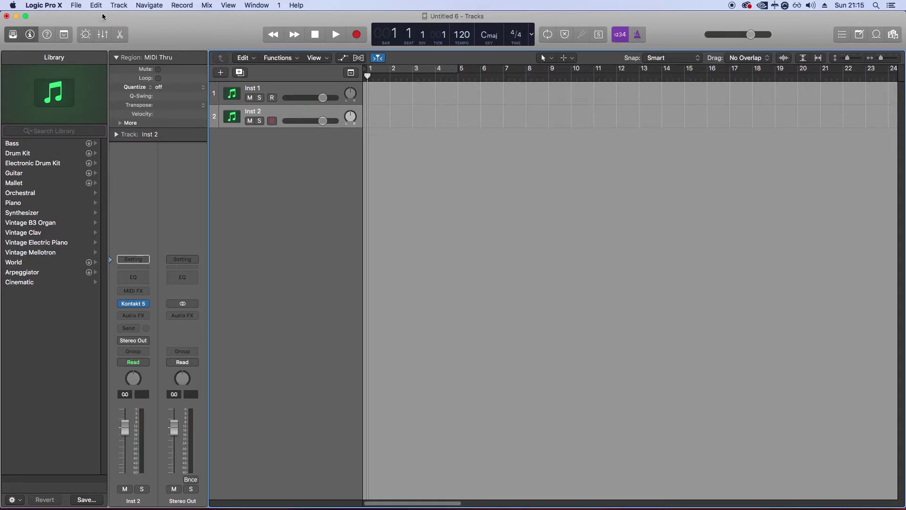
Create an empty Inst 1 region lengthened to about bar 2 and open it in the Piano Roll
right_click(366, 92)
click(373, 97)
drag(364, 96, 396, 94)
double_click(384, 94)
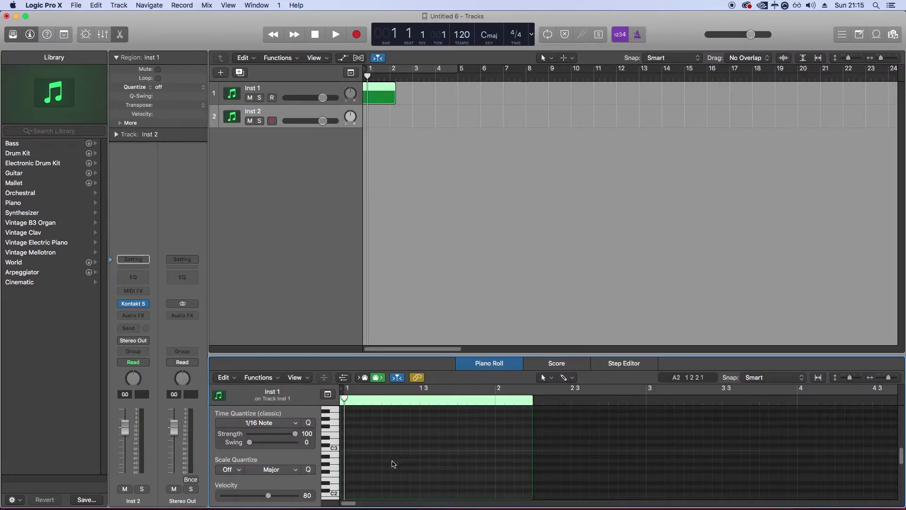
Add two test notes, at C3 and G#2, then delete the Inst 1 region
super+click(396, 467)
super+click(424, 448)
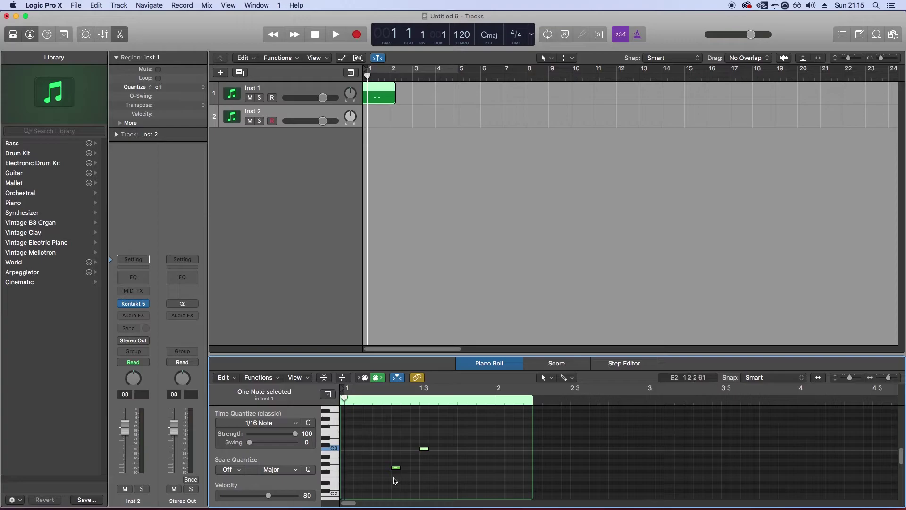
drag(395, 468, 467, 468)
click(410, 108)
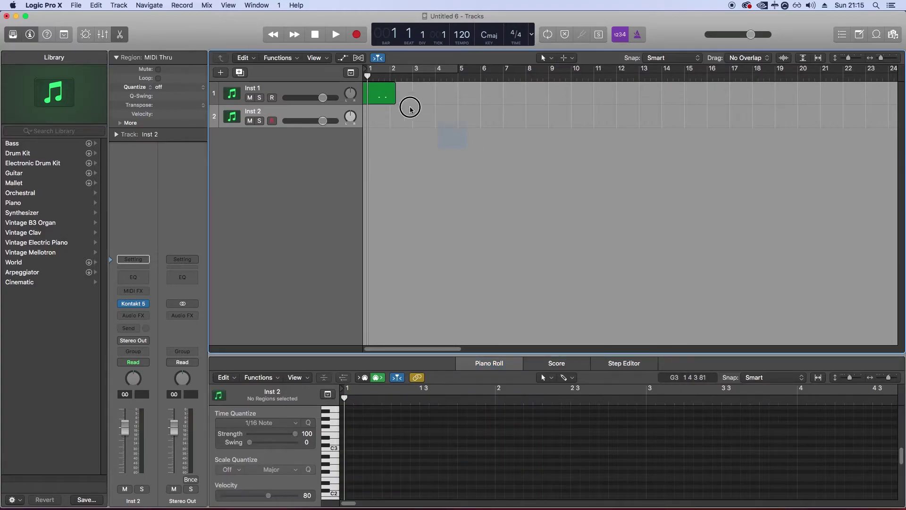
click(375, 85)
key(Delete)
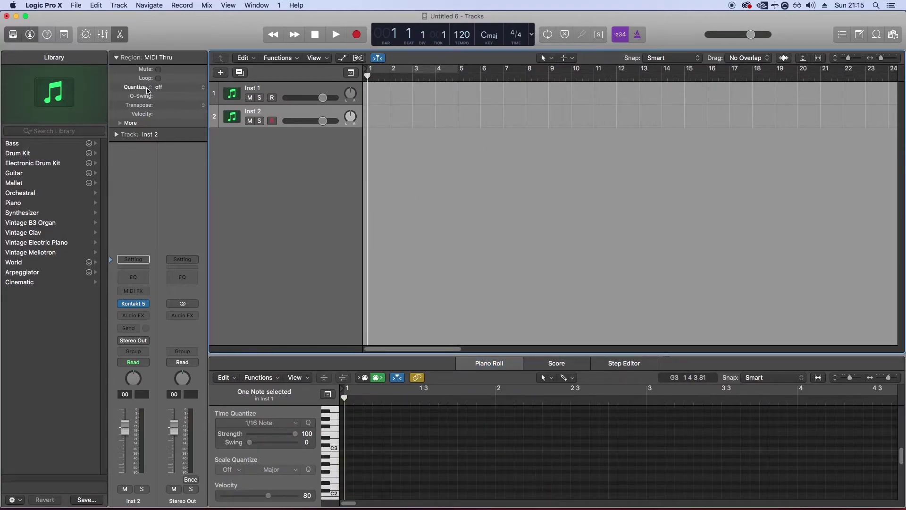
In Editing preferences, limit dragging to one direction for Piano Roll and Score and for Tracks
click(76, 5)
mouse_move(42, 6)
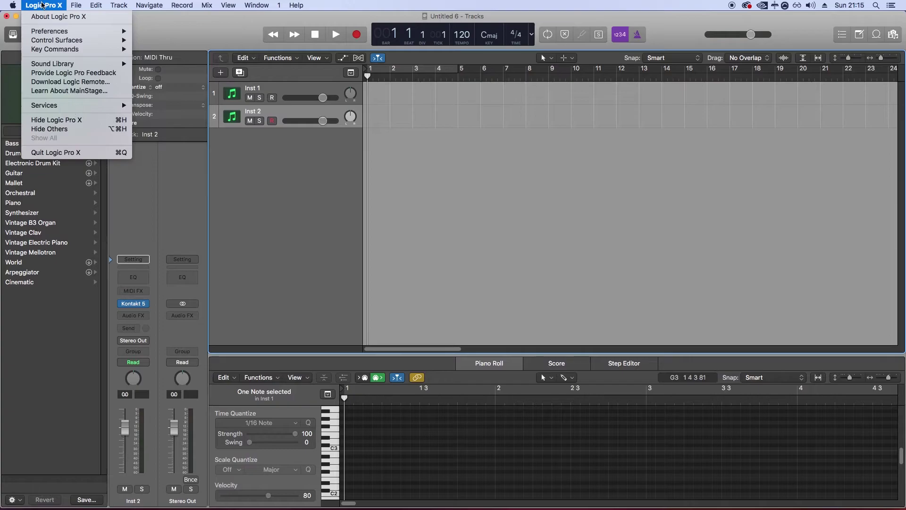
mouse_move(43, 31)
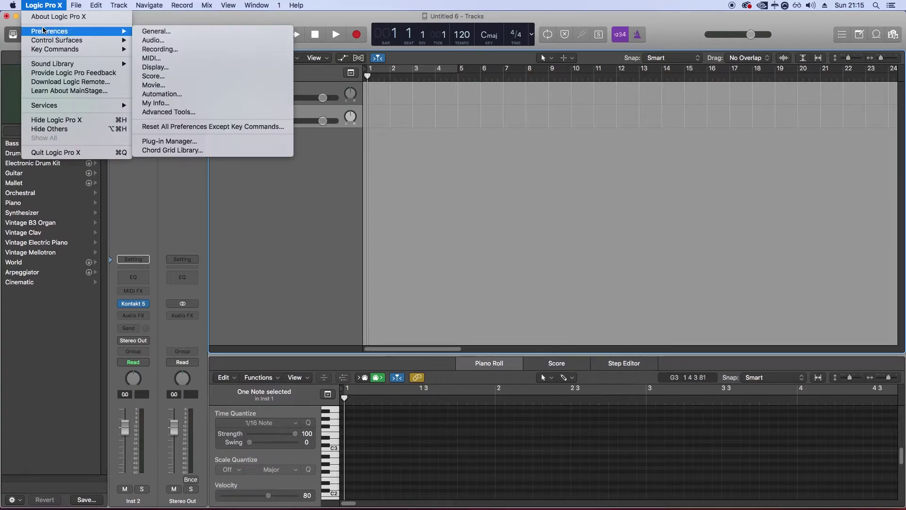
click(152, 31)
click(672, 162)
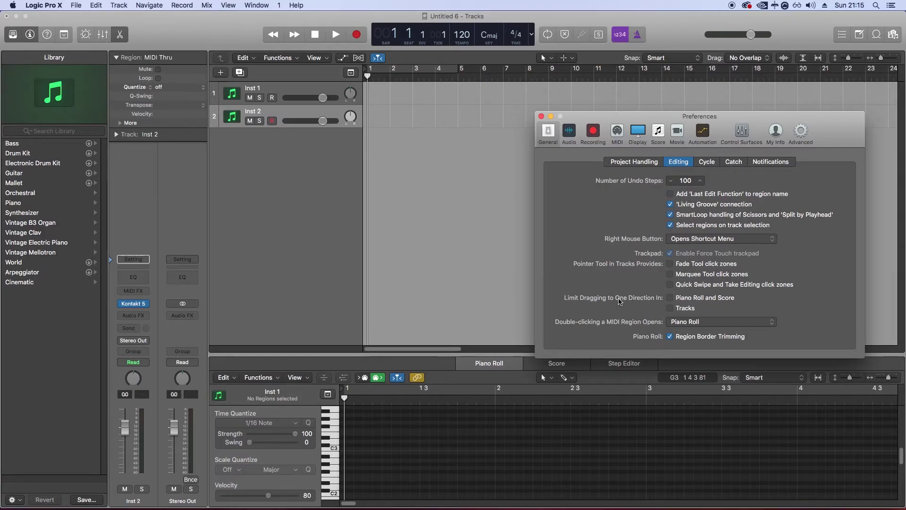
click(678, 300)
click(672, 309)
Create an empty MIDI region at bar 1 on Inst 1 and enlarge the Piano Roll area
click(541, 116)
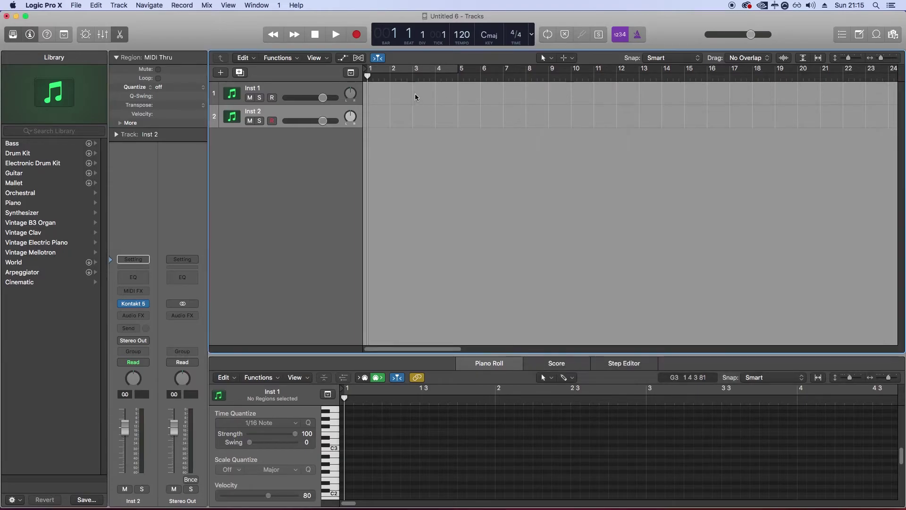
right_click(378, 95)
click(378, 98)
drag(376, 98, 394, 94)
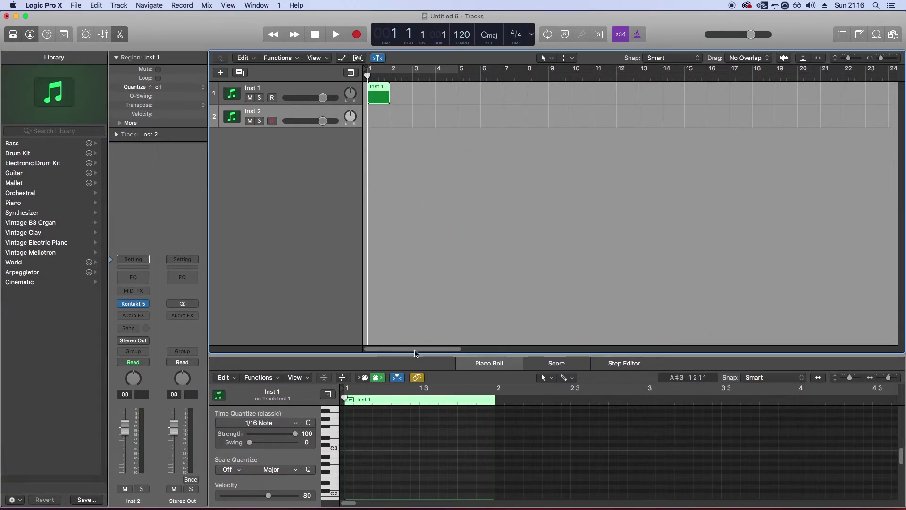
drag(425, 355, 403, 178)
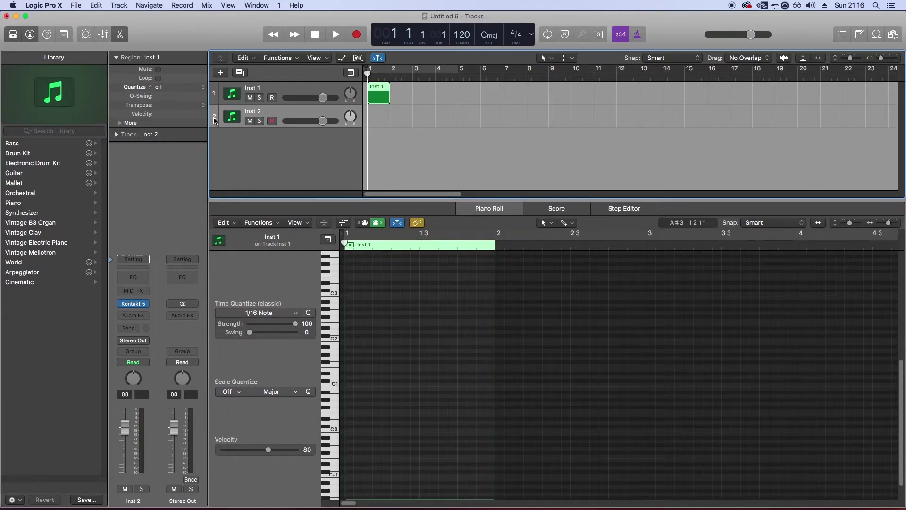
Assign the orange track colour to Inst 2
right_click(218, 120)
click(244, 269)
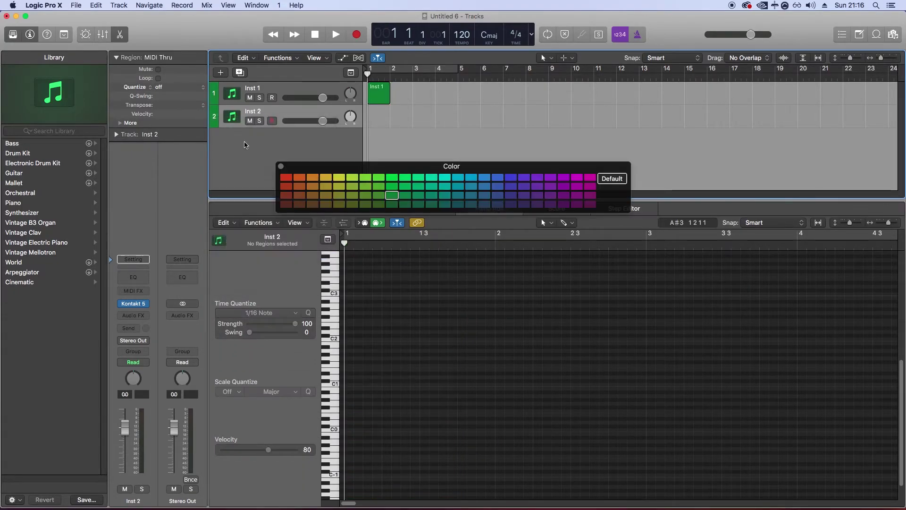
click(310, 182)
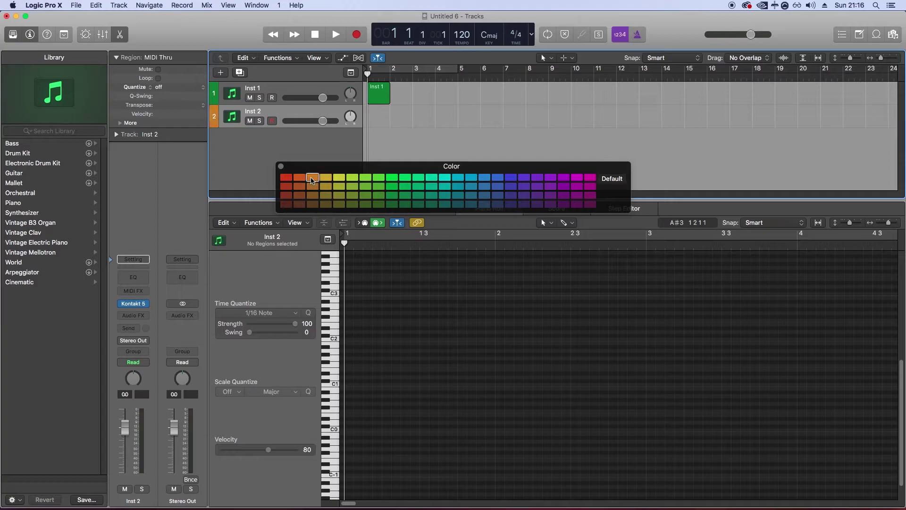
Create an empty MIDI region on Inst 2, then select and zoom in on the Inst 1 region
click(281, 166)
click(380, 118)
right_click(380, 118)
click(405, 121)
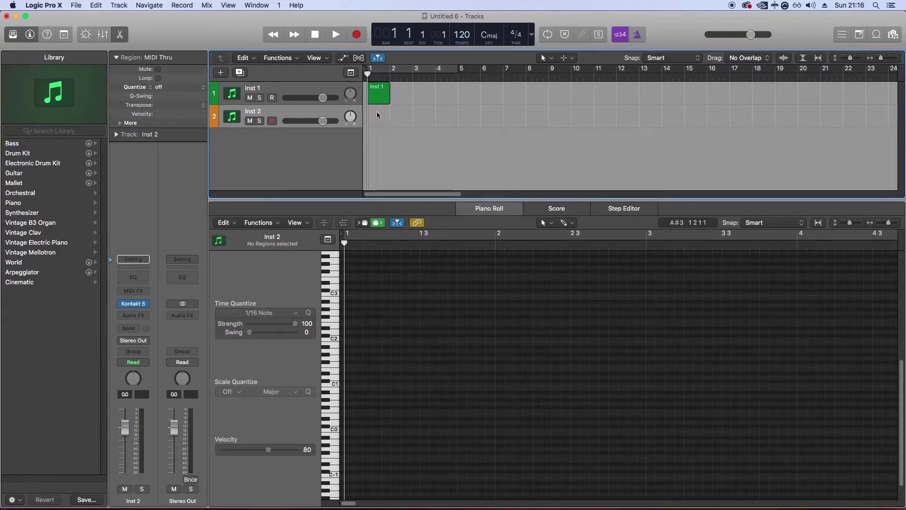
click(376, 95)
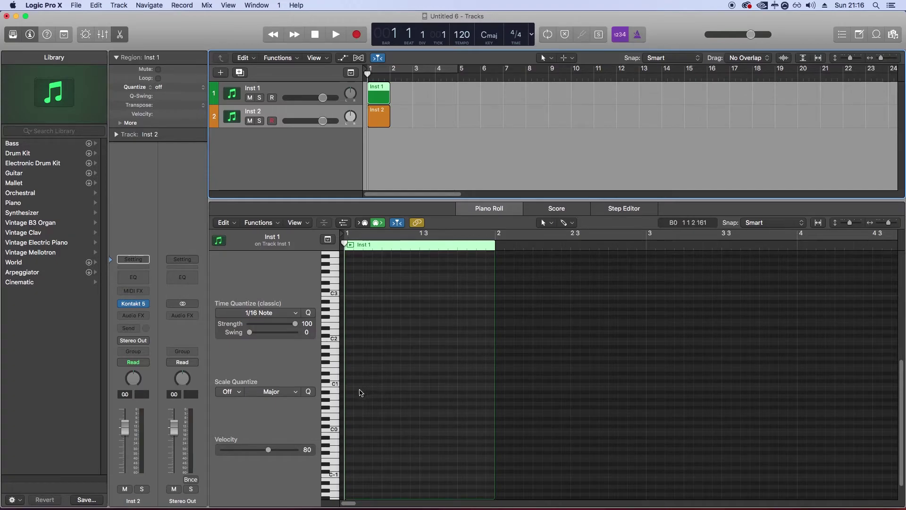
key(z)
key(z)
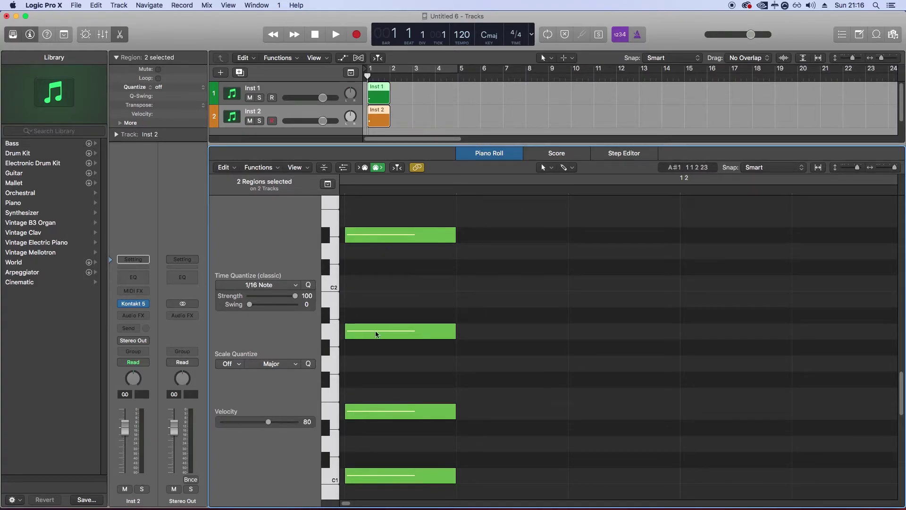
Give the four Piano Roll notes distinct velocities, with values like 87, 32 and 8
drag(385, 202, 401, 238)
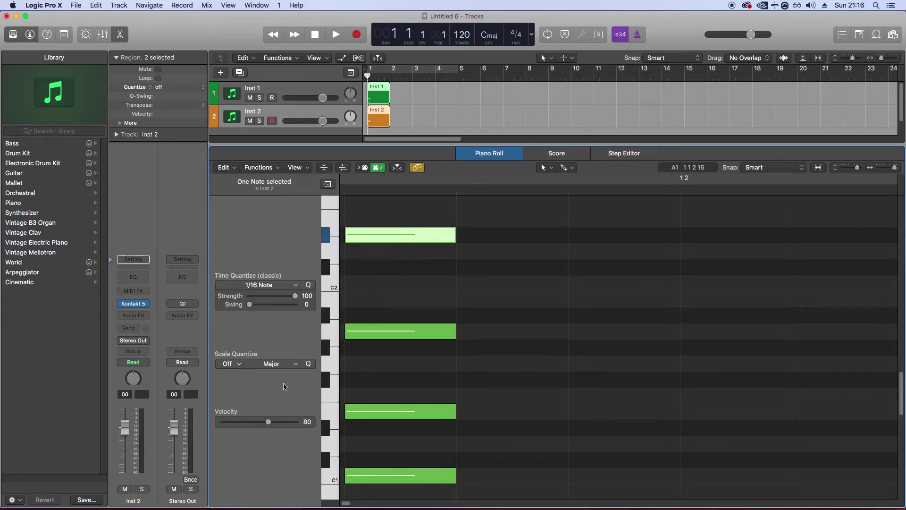
click(416, 411)
click(269, 423)
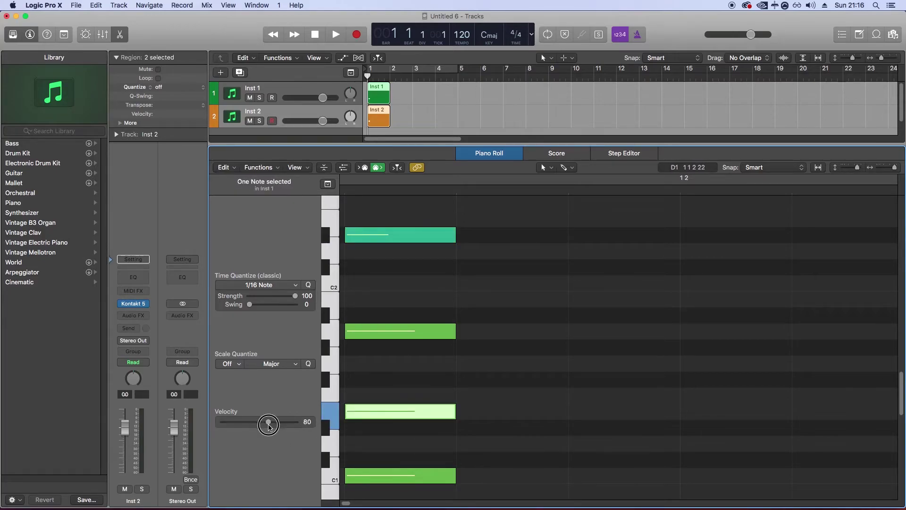
mouse_move(268, 424)
mouse_down()
mouse_move(239, 420)
mouse_move(289, 423)
mouse_move(273, 423)
mouse_up()
click(378, 331)
click(383, 473)
click(467, 410)
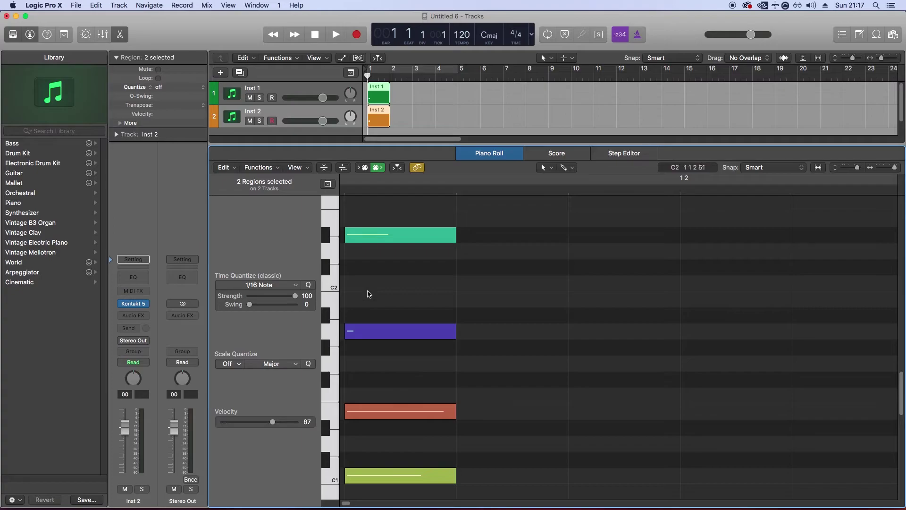
drag(371, 211, 448, 469)
click(494, 401)
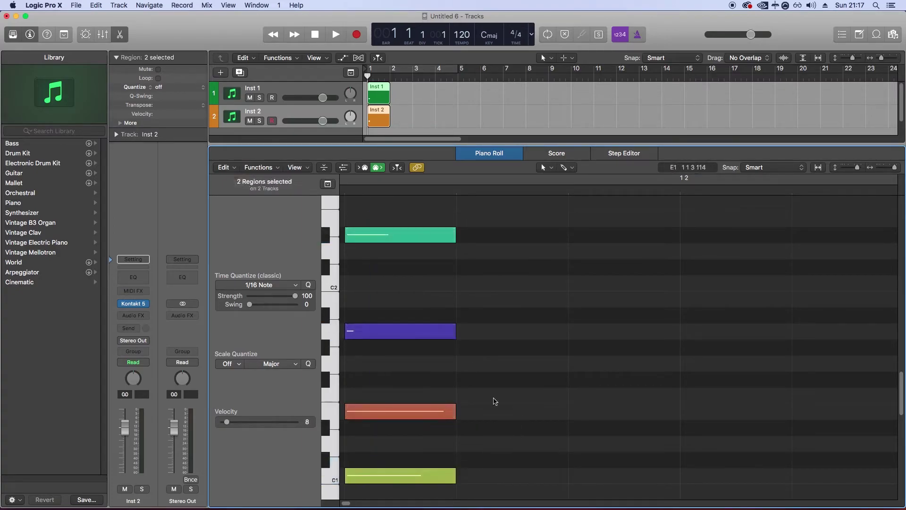
click(304, 168)
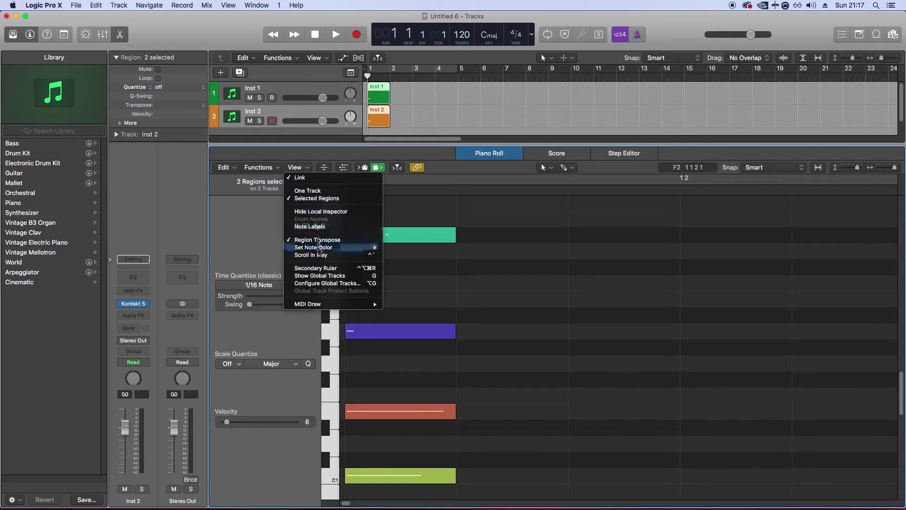
Set the Piano Roll note colour to By Region Color, showing orange and green notes
mouse_move(321, 250)
click(414, 247)
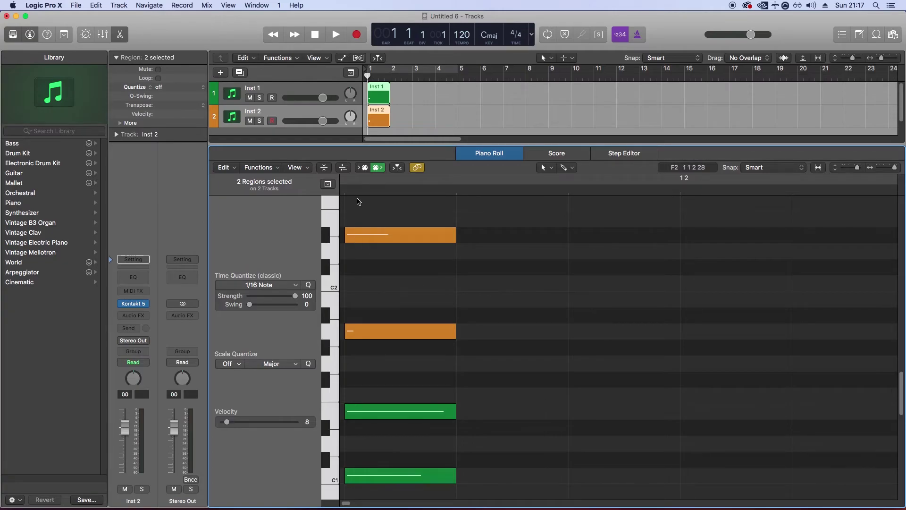
Turn on Note Labels in the Piano Roll so notes show pitch and velocity, e.g. D#2 49
click(306, 167)
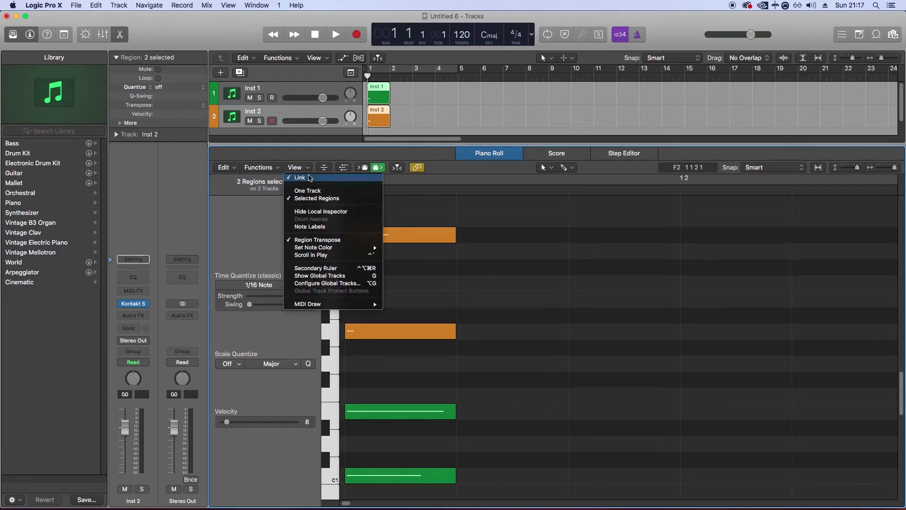
click(310, 226)
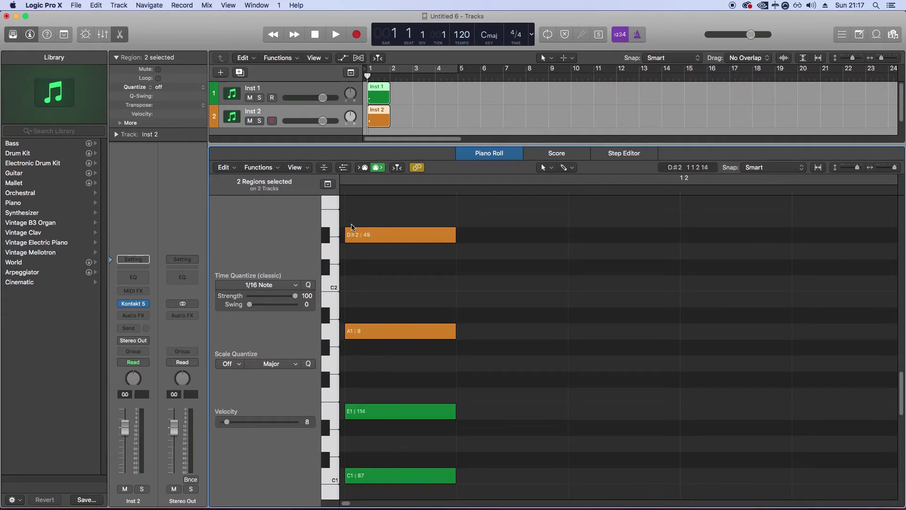
mouse_move(371, 242)
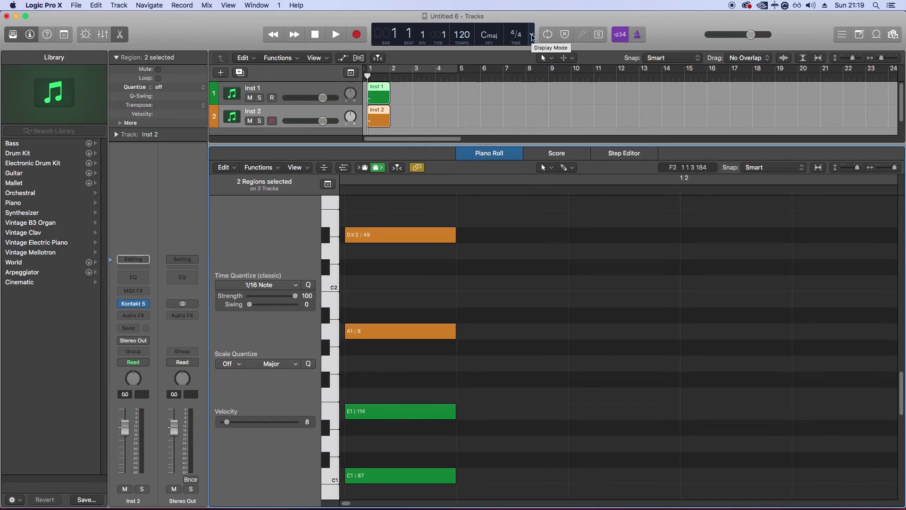
Set the LCD to Custom and enable the Capture Recording button in the control bar
click(532, 36)
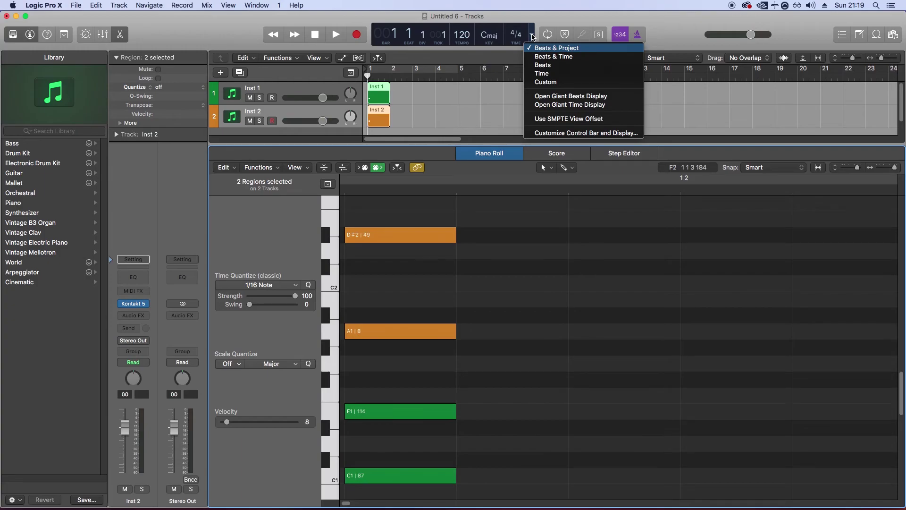
click(546, 82)
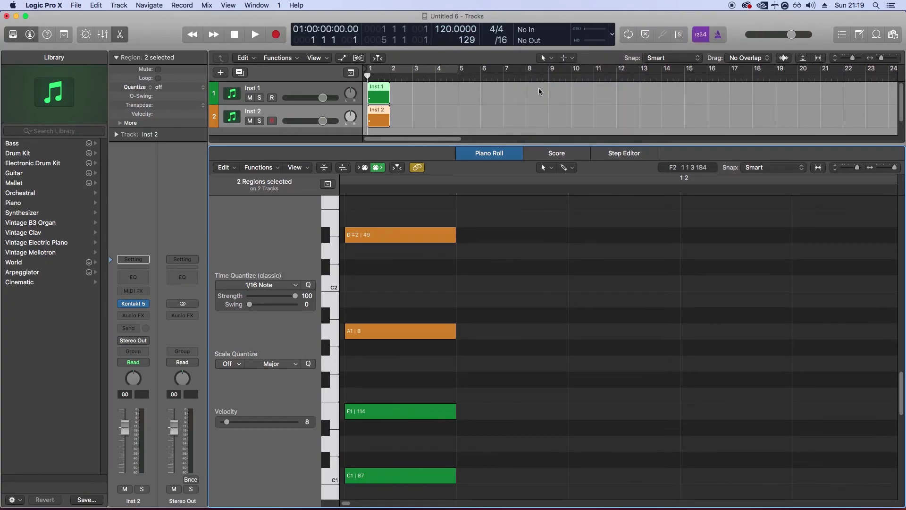
right_click(150, 38)
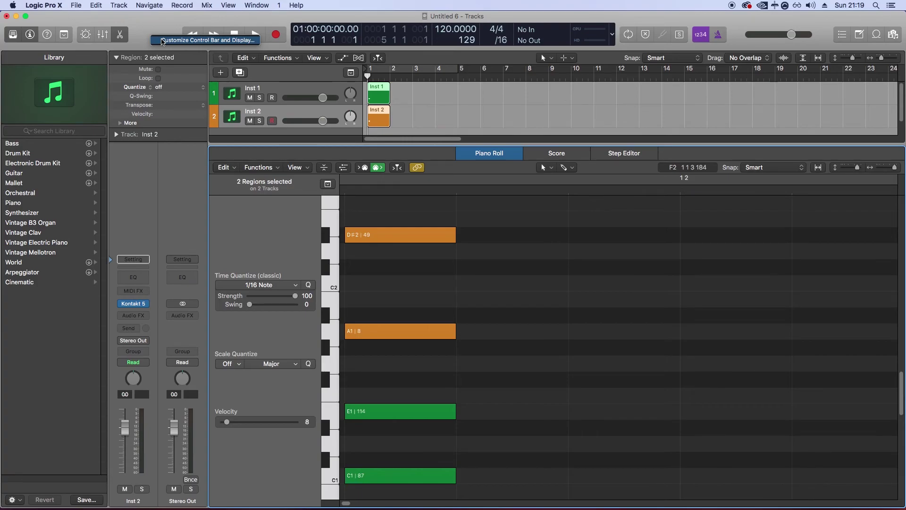
click(162, 41)
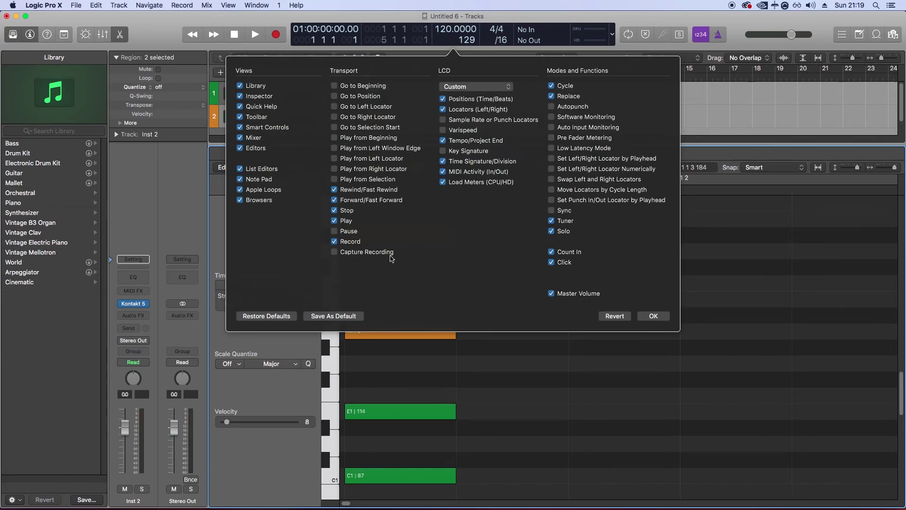
click(335, 252)
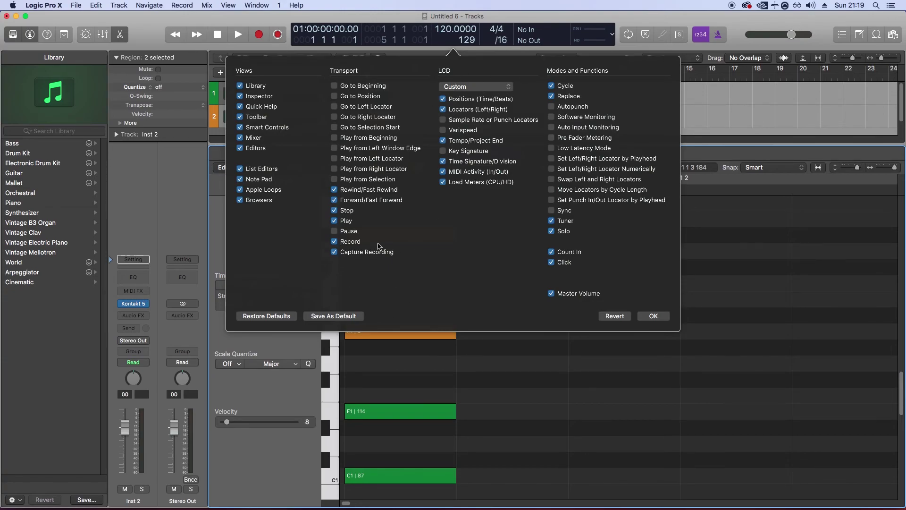
click(655, 317)
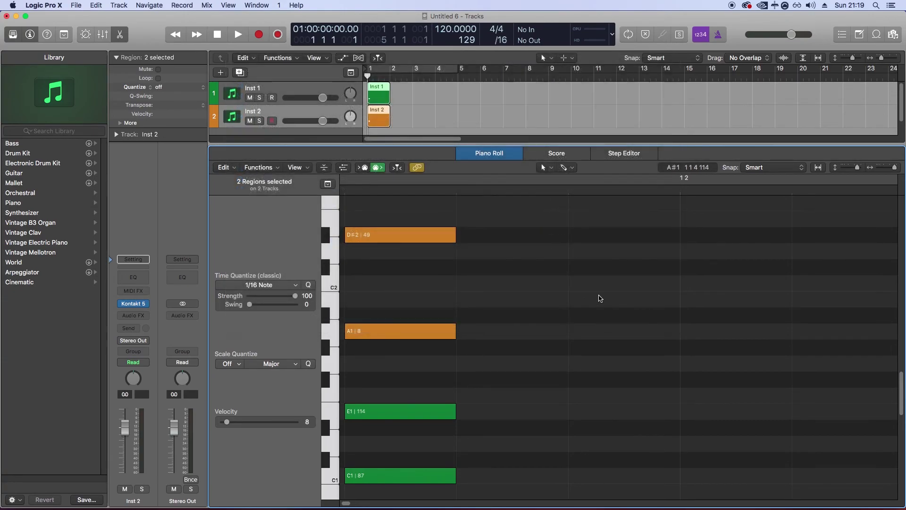
Play from the chosen position, stop, capture the performance as an Inst 2 region, then select all three regions
click(415, 93)
key(space)
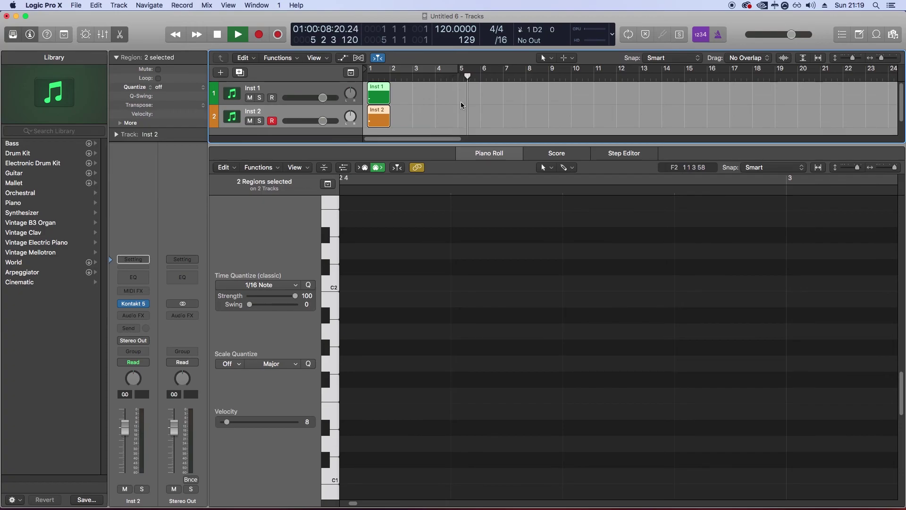
key(space)
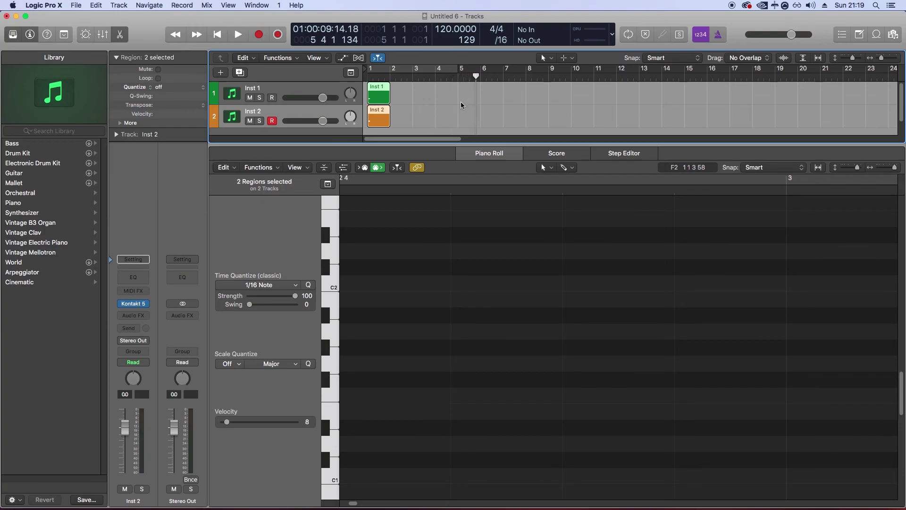
click(278, 35)
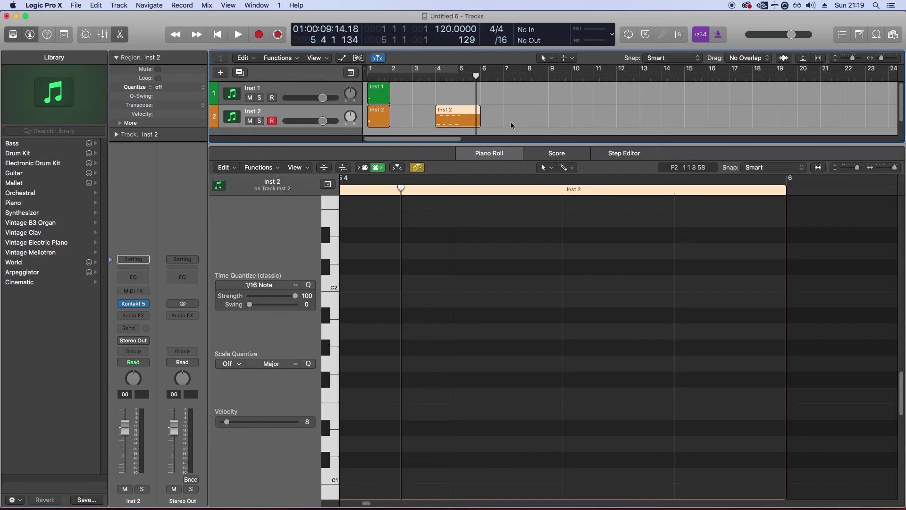
drag(511, 123, 380, 78)
Delete the three selected regions and show a secondary ruler in seconds above the bar ruler
key(Delete)
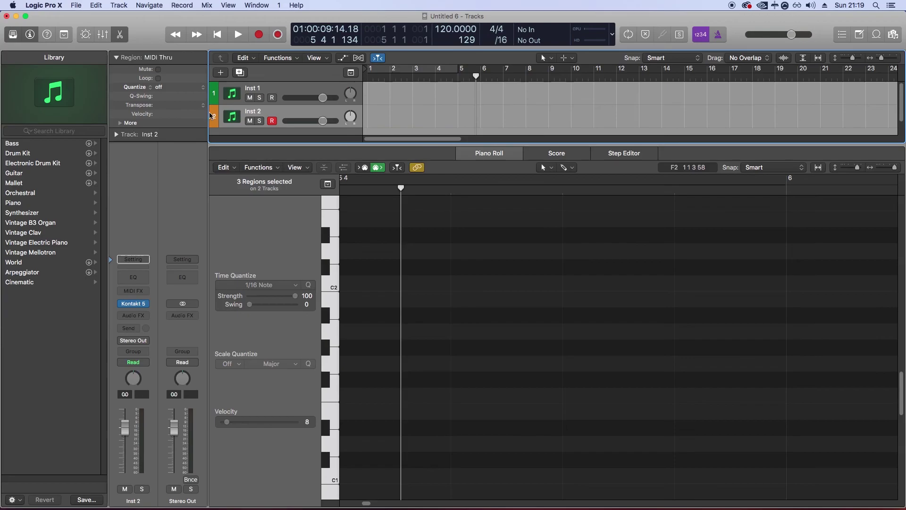
click(323, 58)
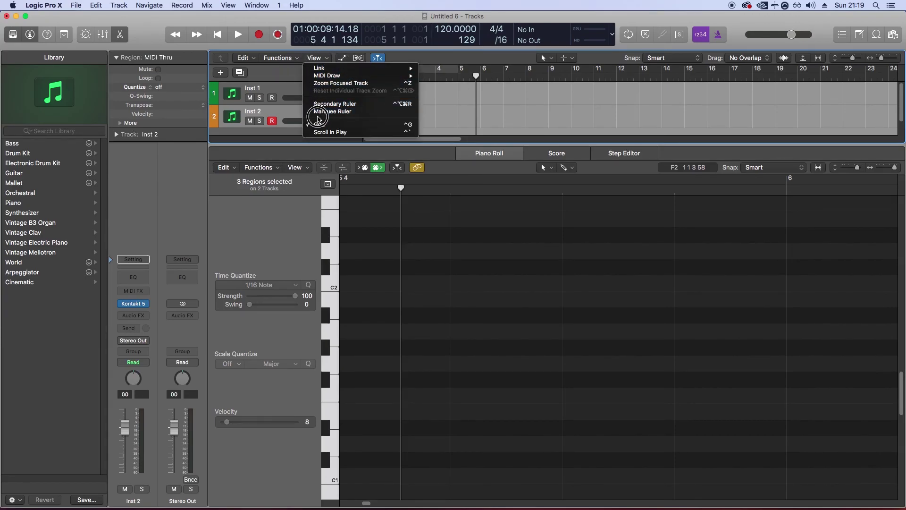
click(329, 104)
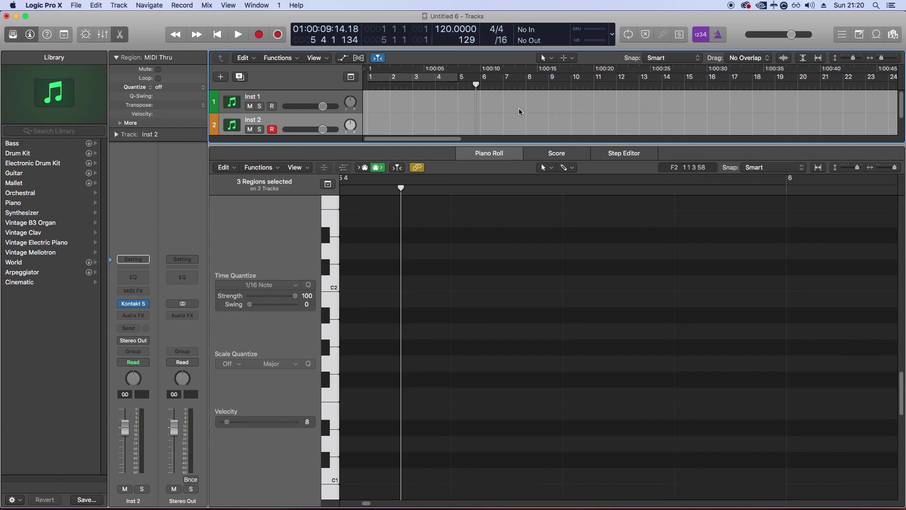
Drag the Piano Roll divider down to enlarge the Tracks area
drag(456, 141, 507, 307)
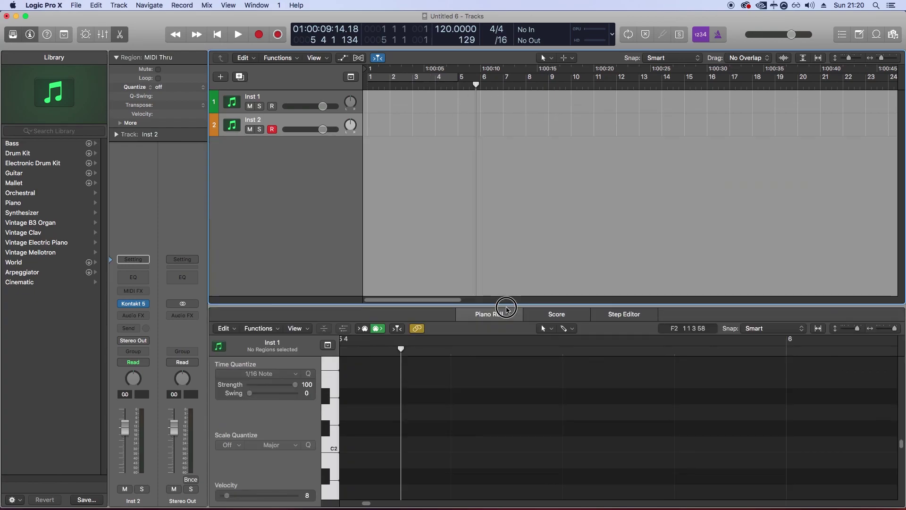